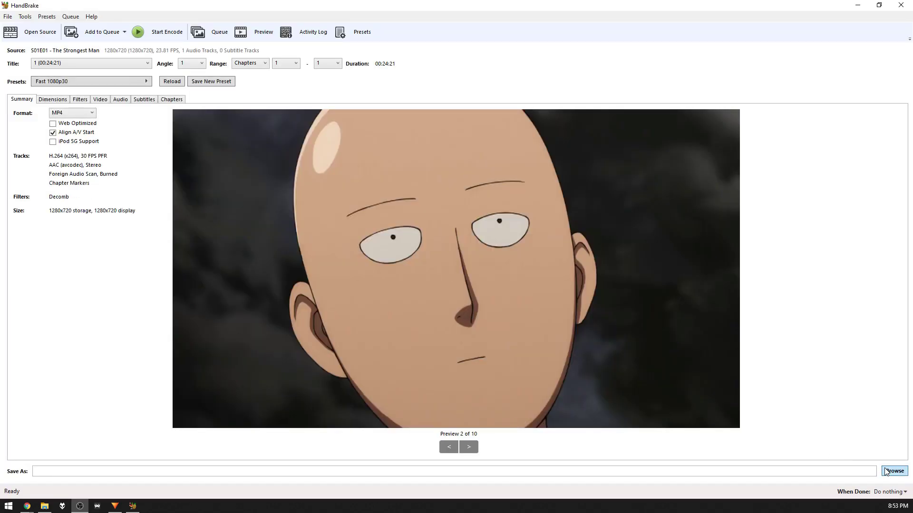
Choose where HandBrake saves the encoded video, bringing up the Save As dialog.
click(886, 472)
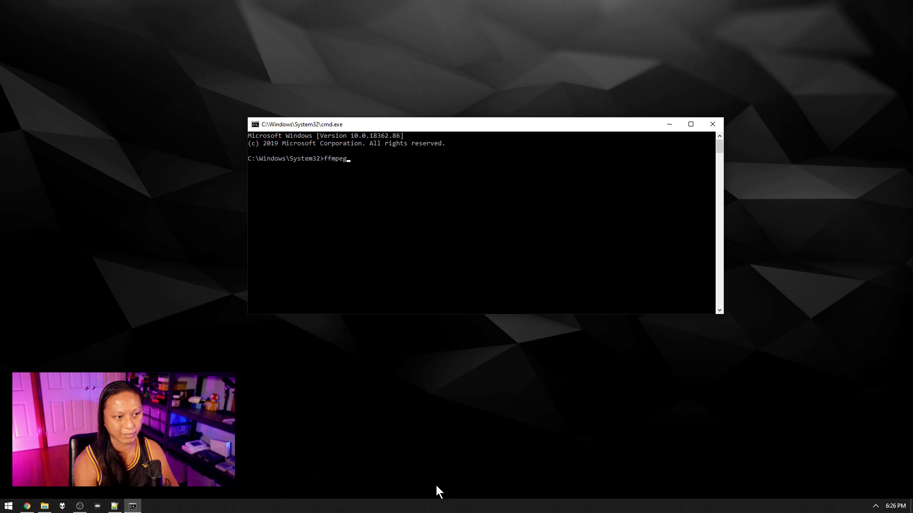
Run ffmpeg in Command Prompt, which reports it as an unrecognized command.
key(Return)
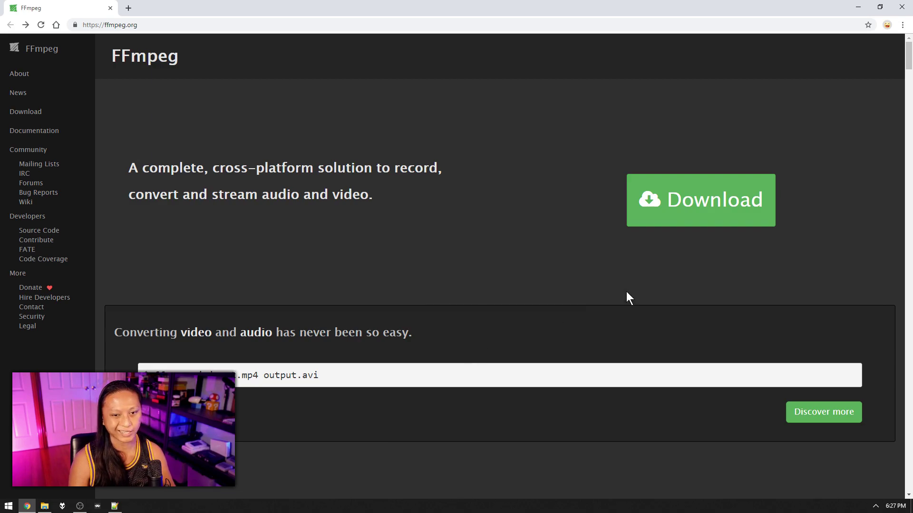
Go from the FFmpeg home page's Download section to the Zeranoe Windows Builds site.
click(651, 221)
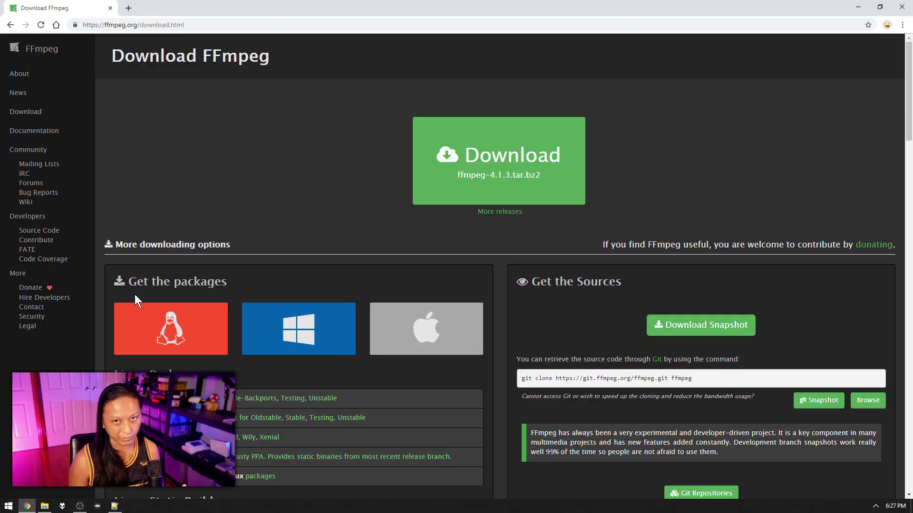
click(302, 352)
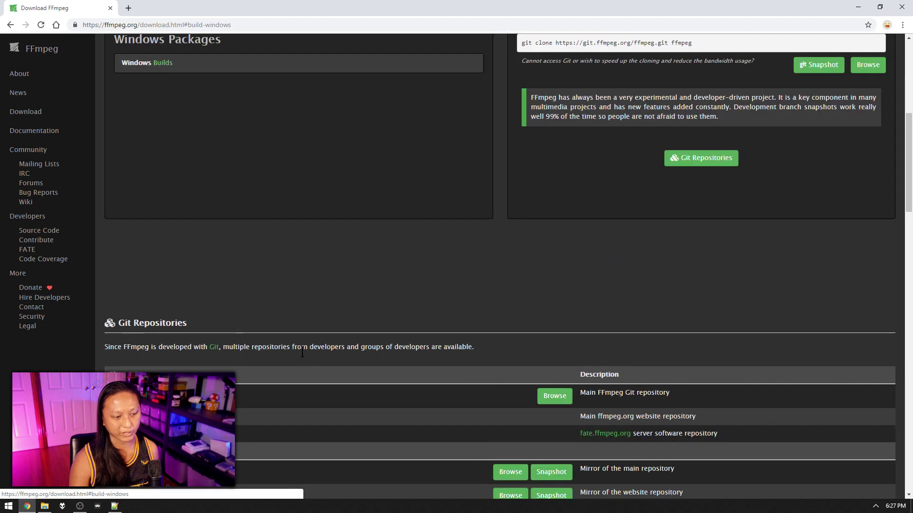
click(158, 71)
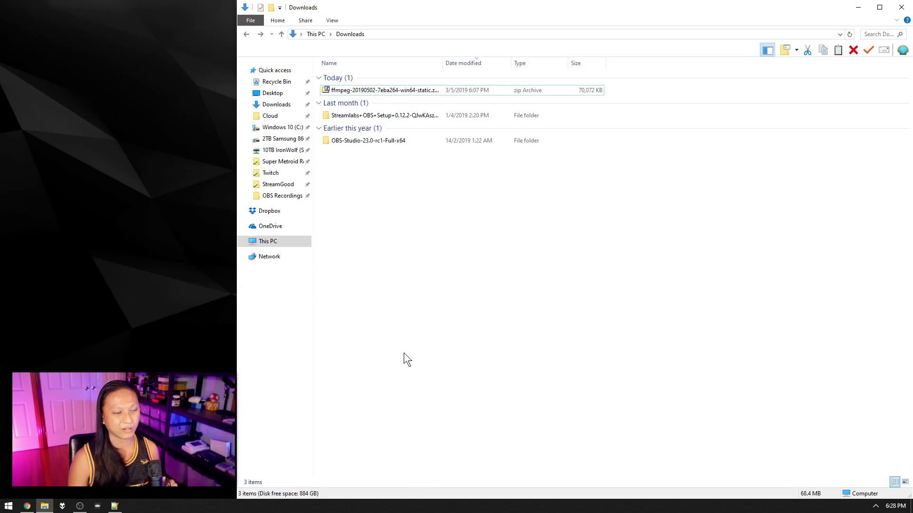
Open the downloaded FFmpeg zip in 7-Zip and enter its ffmpeg folder.
double_click(431, 93)
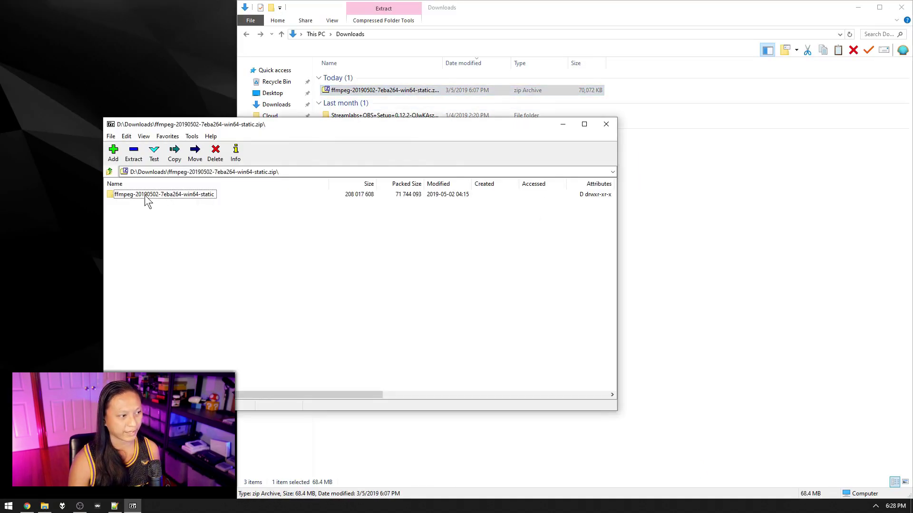
double_click(144, 195)
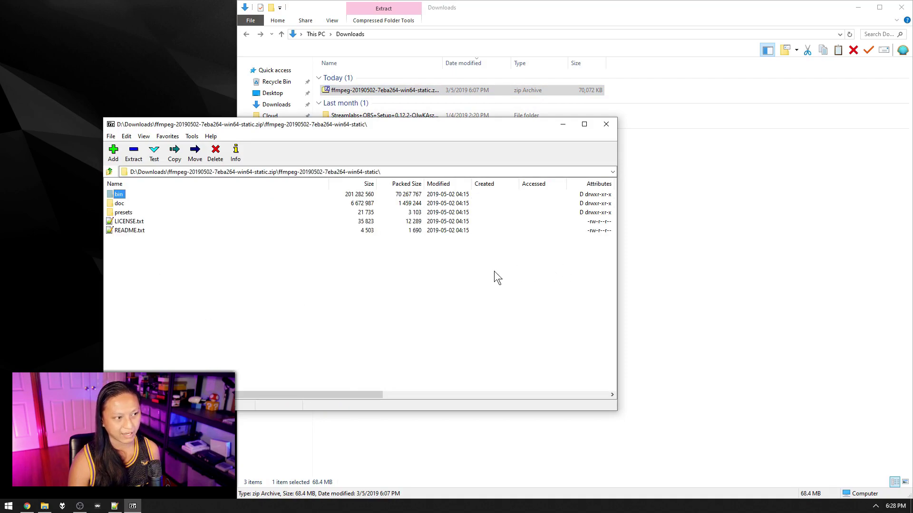
click(785, 246)
Create a new folder named FFMPEG on the C: drive.
click(276, 245)
double_click(452, 283)
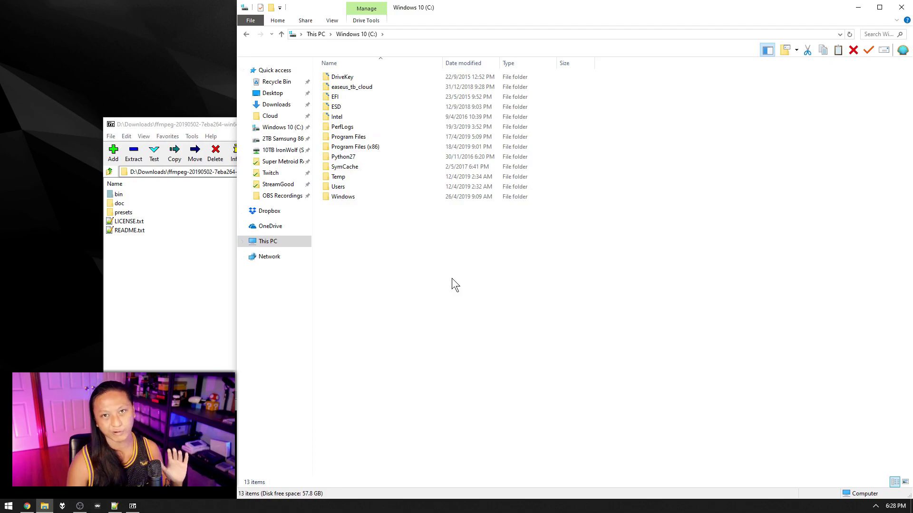
right_click(404, 288)
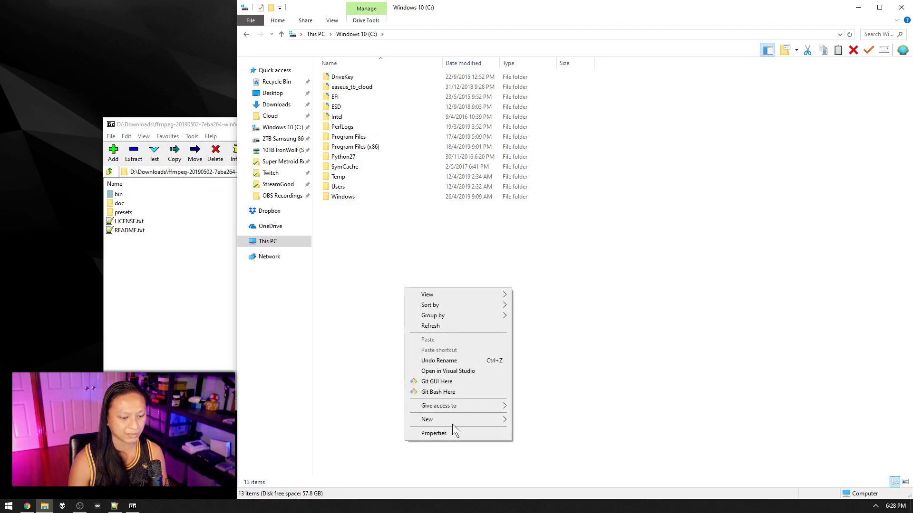
mouse_move(452, 422)
click(528, 421)
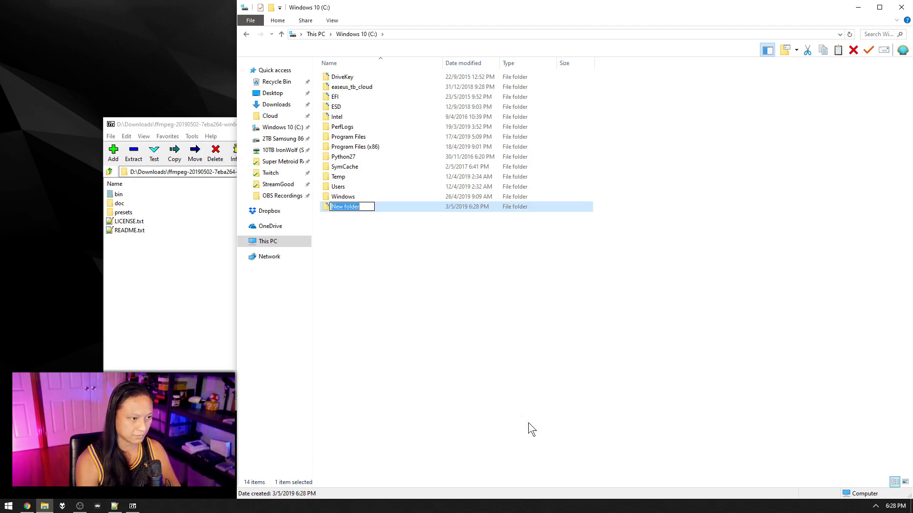
text(FFMPEG)
key(Return)
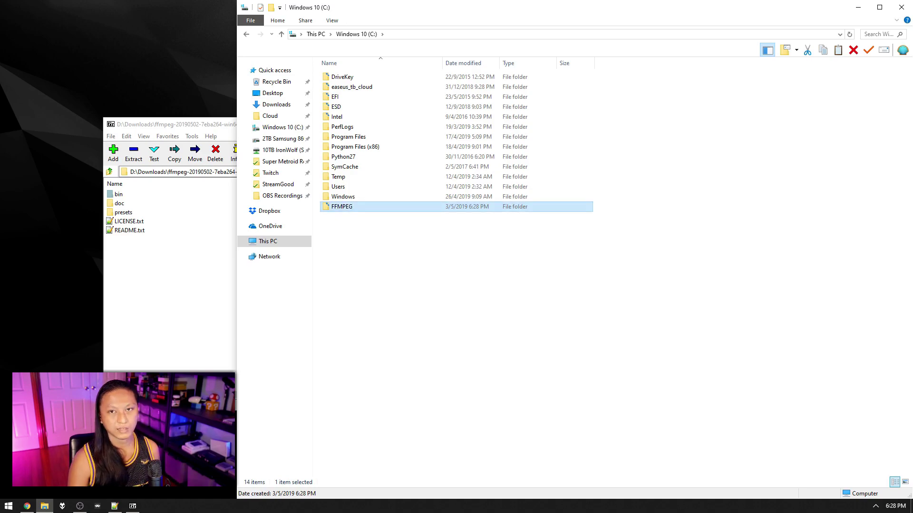
Copy all five archive entries into the C:\FFMPEG folder.
drag(159, 291, 83, 153)
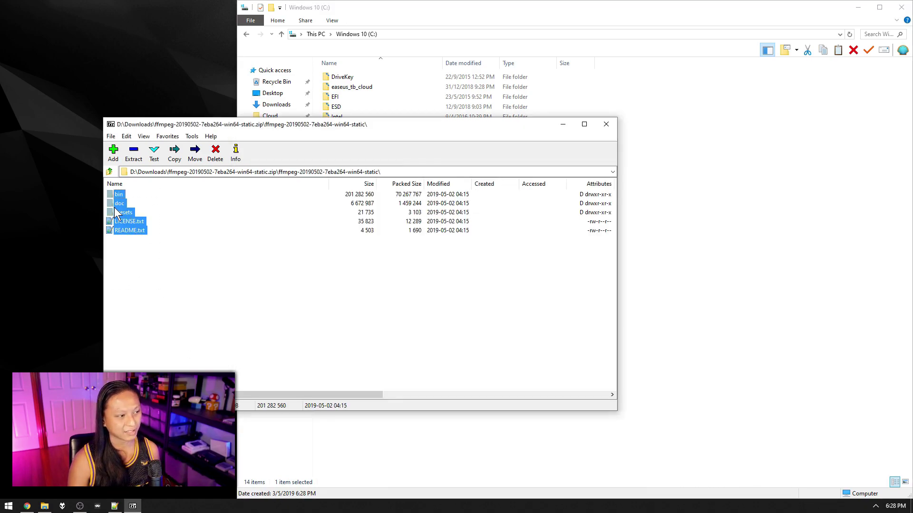
drag(361, 130, 798, 255)
drag(375, 233, 346, 208)
Copy the C:\FFMPEG\bin folder path and bring up This PC's system properties.
double_click(342, 206)
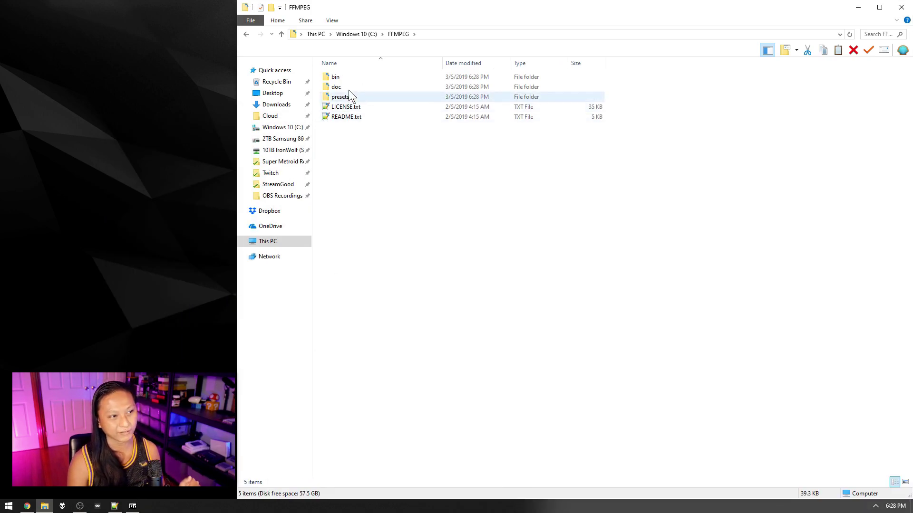
double_click(346, 75)
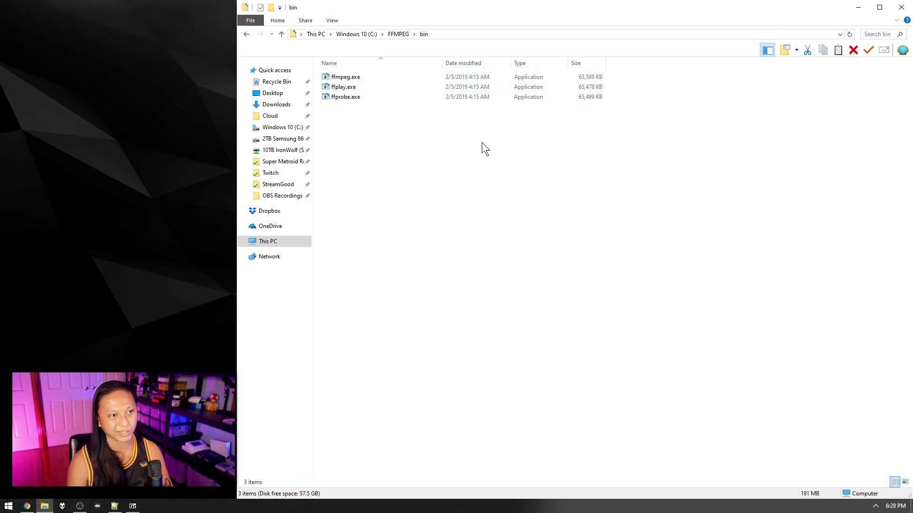
click(474, 34)
key(ctrl+c)
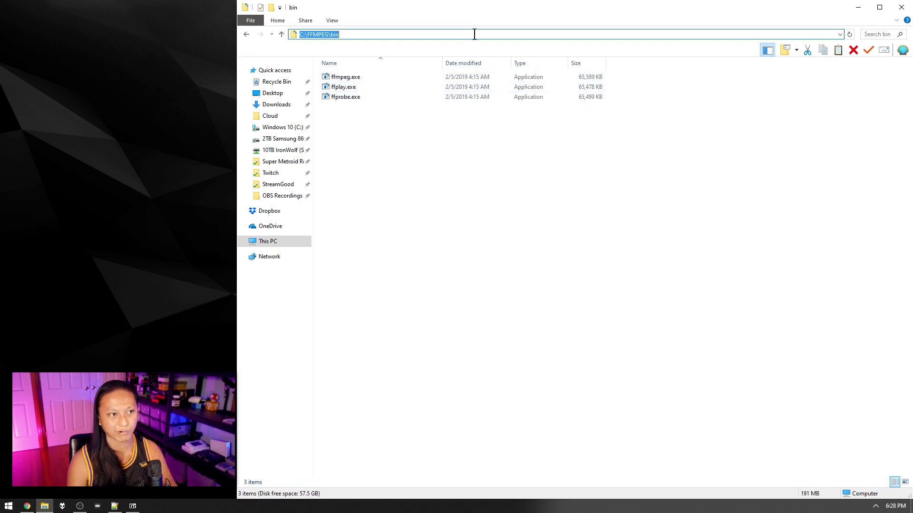
right_click(277, 243)
click(309, 366)
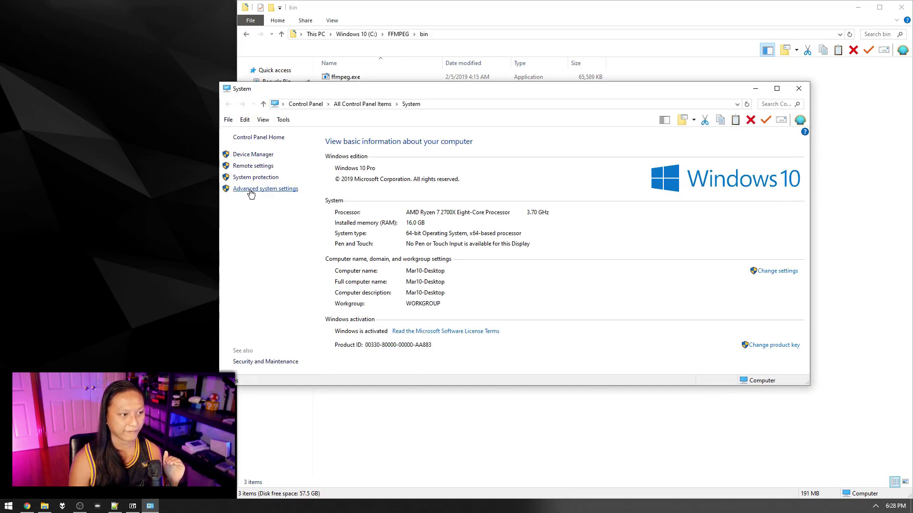
Reach Environment Variables from Advanced system settings and select the system Path variable.
click(249, 189)
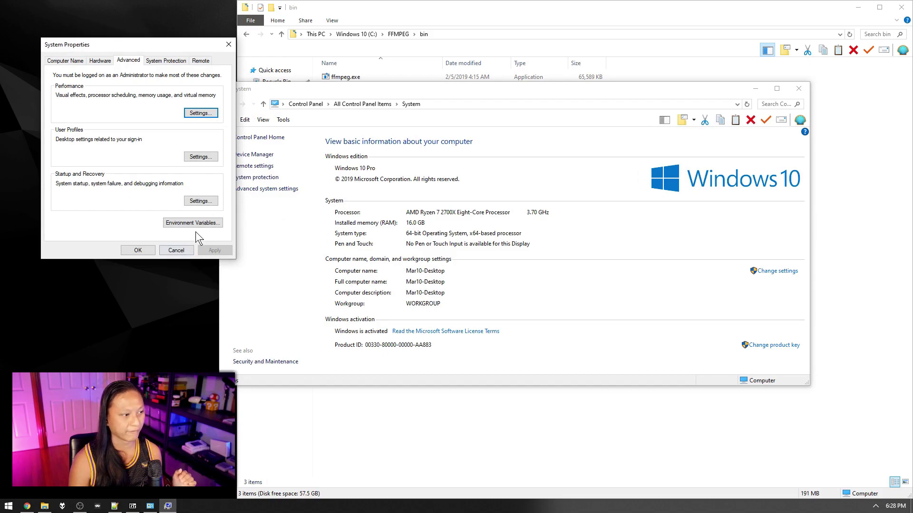
click(190, 227)
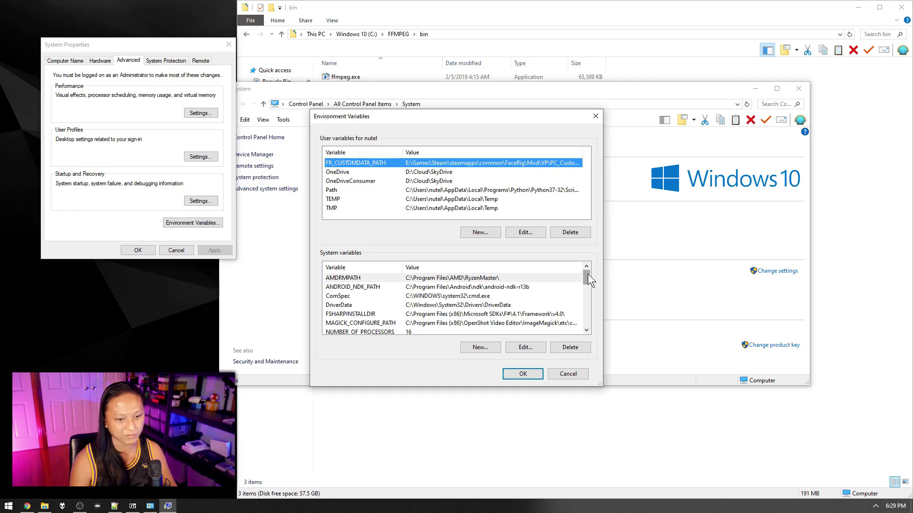
drag(588, 274, 586, 295)
scroll(542, 300, up, 1)
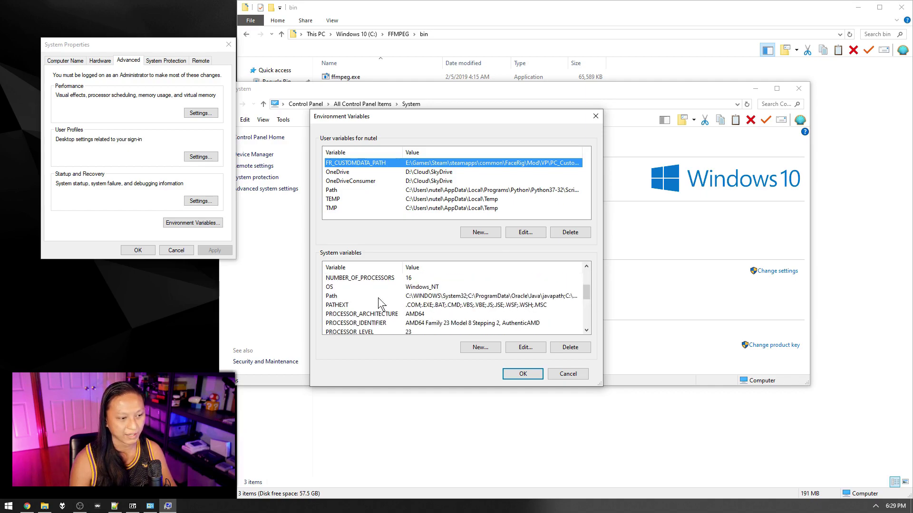
click(337, 296)
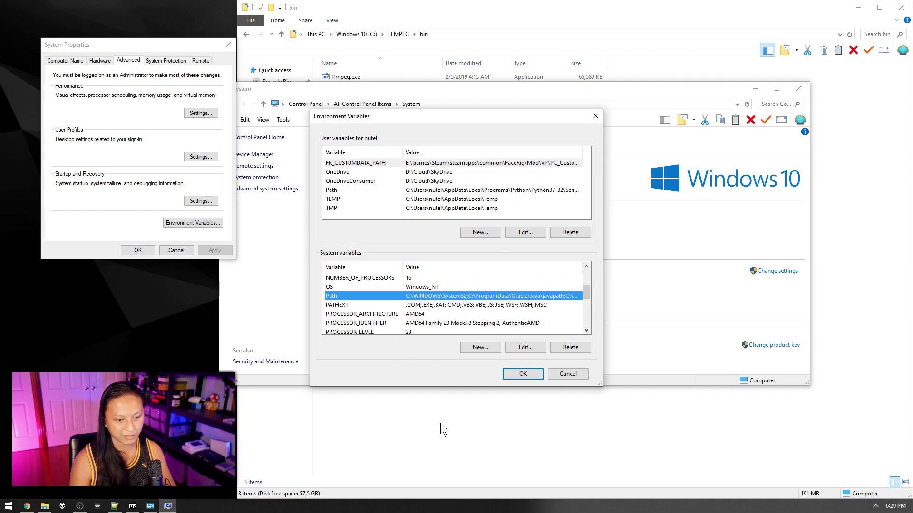
Add C:\FFMPEG\bin as a new Path entry and confirm all dialogs.
click(525, 347)
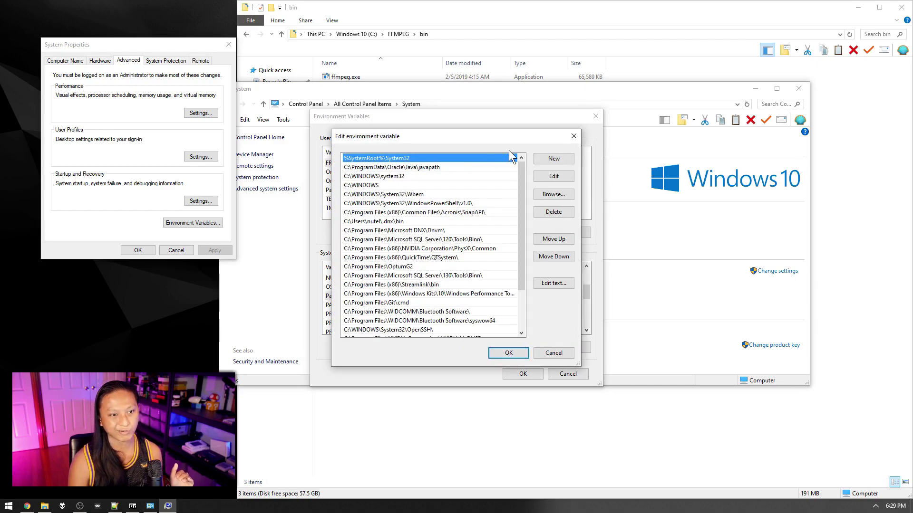
click(554, 158)
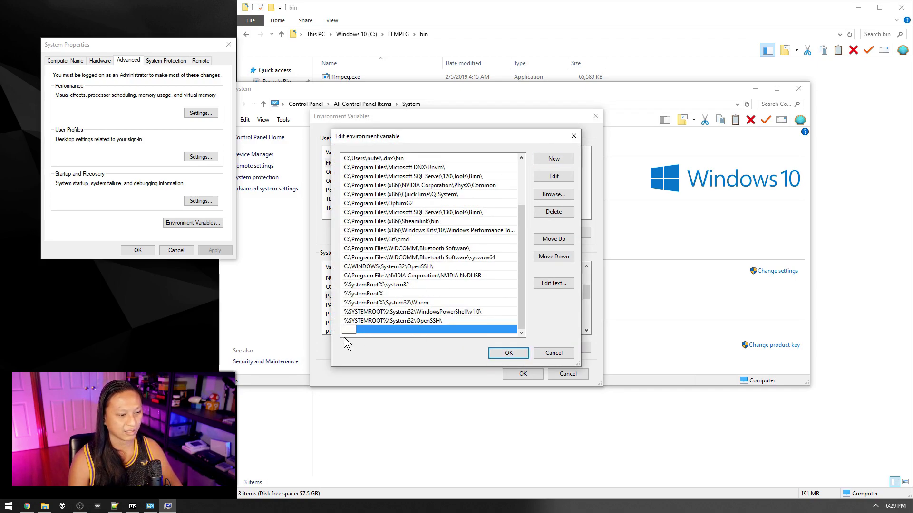
key(ctrl+v)
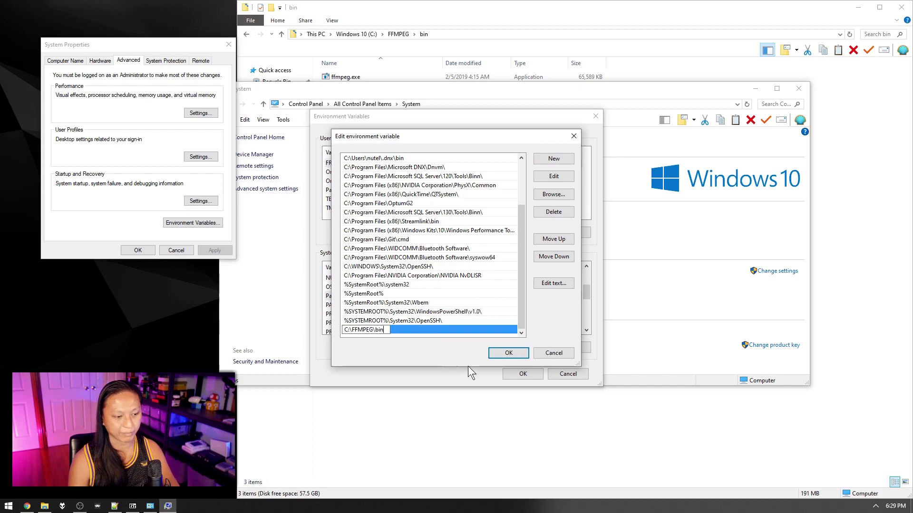
click(510, 357)
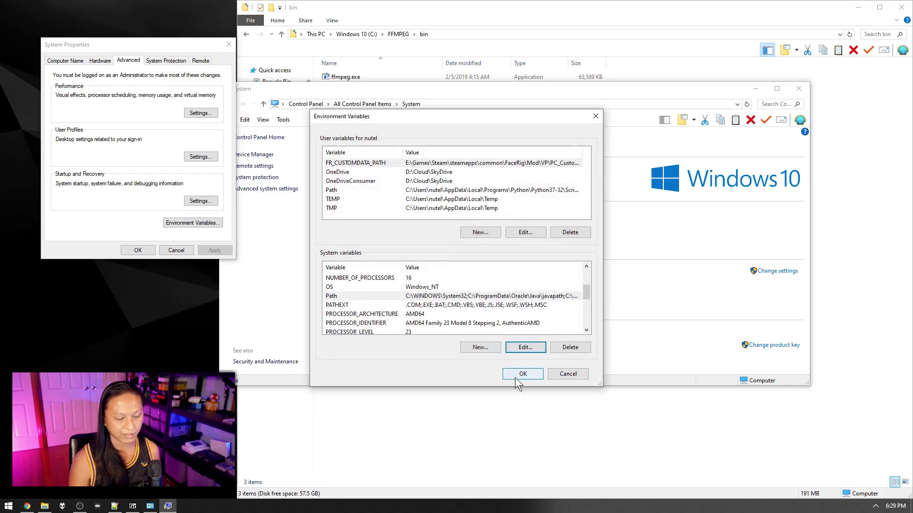
click(515, 375)
click(137, 250)
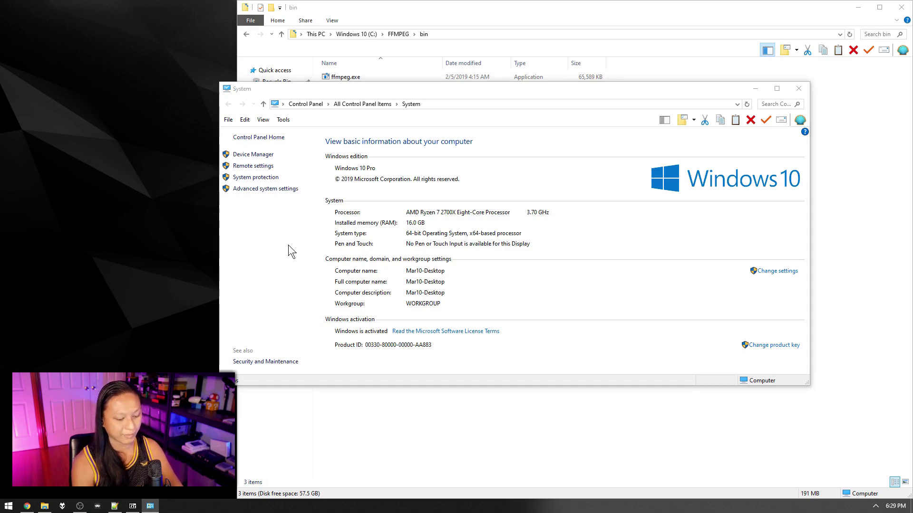
Launch a new Command Prompt by searching cmd, then enter the ffmpeg command.
key(super)
text(cmd)
key(Return)
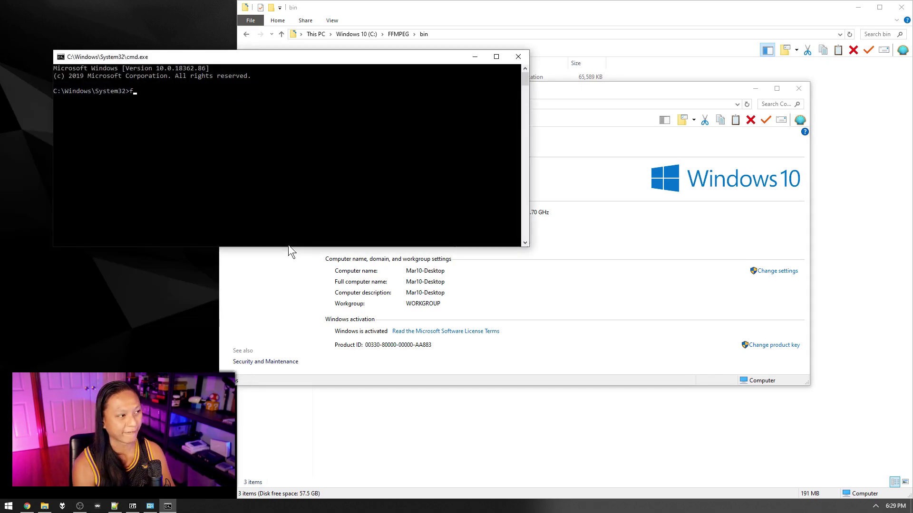
text(ffmpeg)
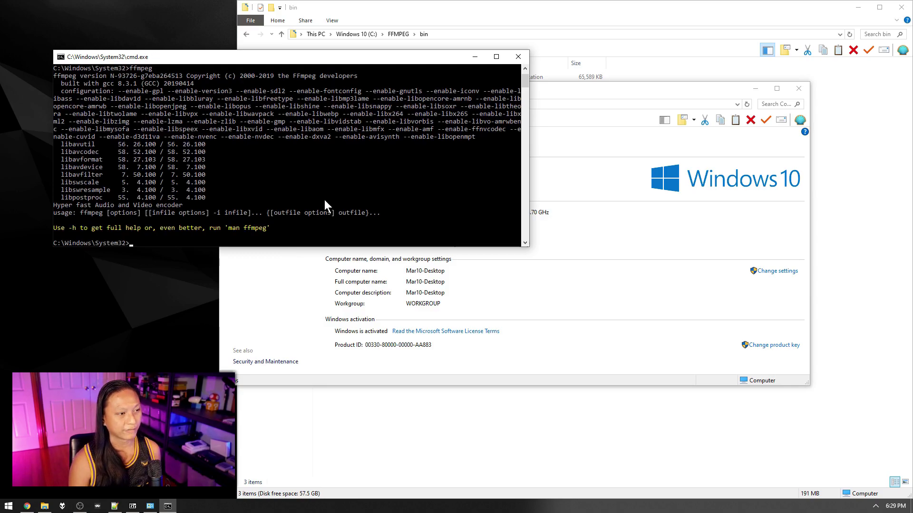